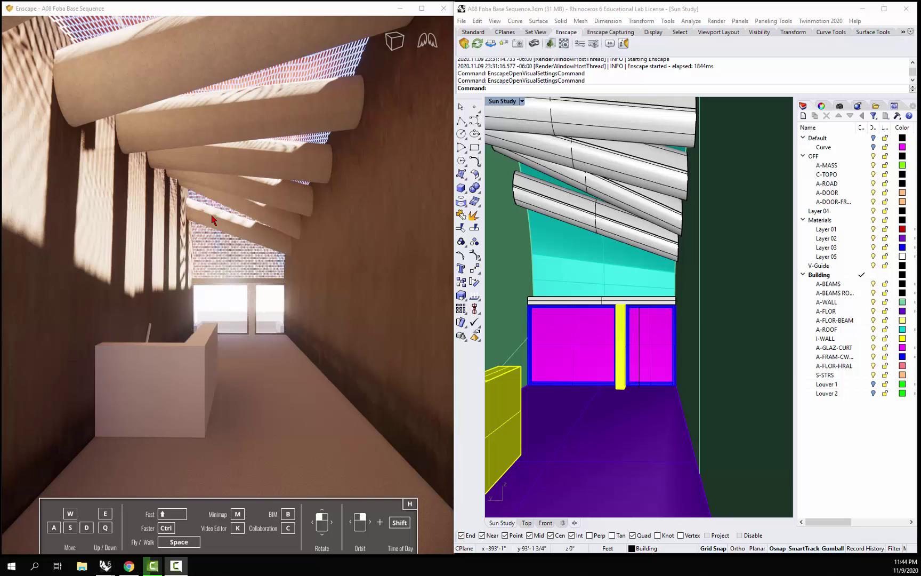
- Change the sun date's month from 11 to 7 so it reads July 9, 2020, and confirm
left_click(858, 107)
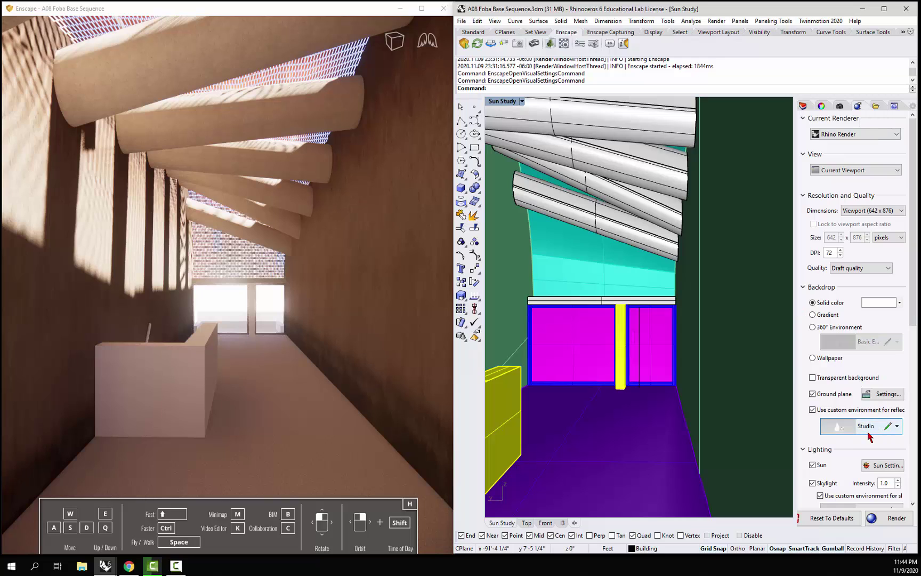
left_click(883, 466)
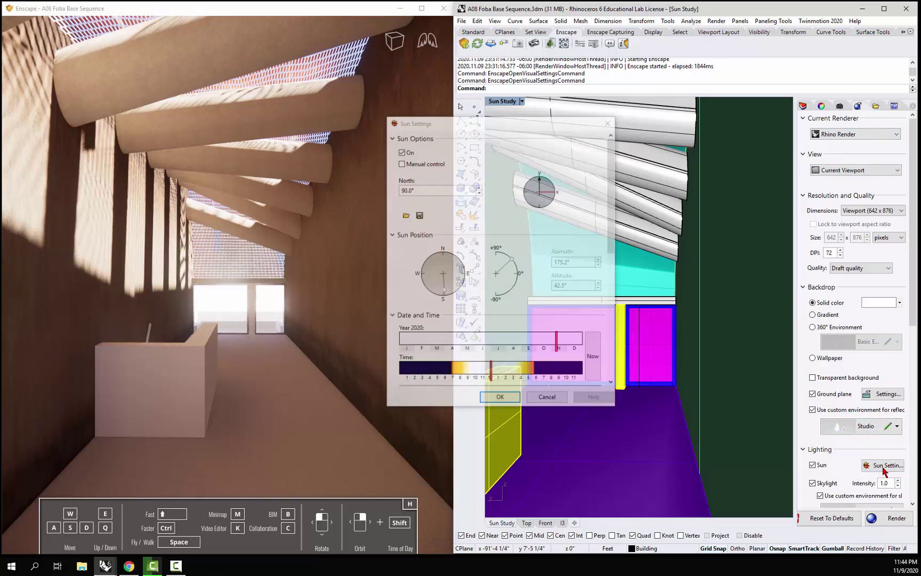
scroll(551, 282, "down", 2)
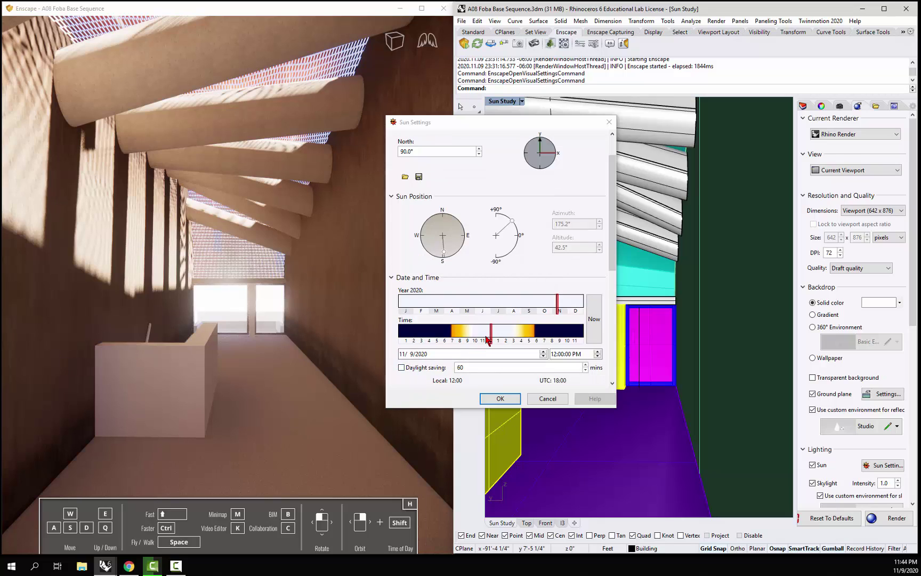
left_click(404, 355)
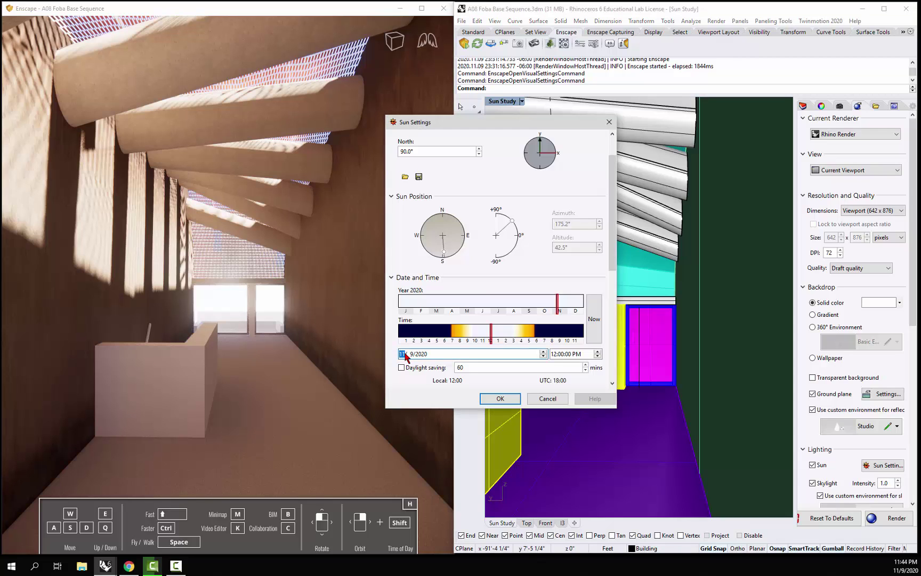
type("7")
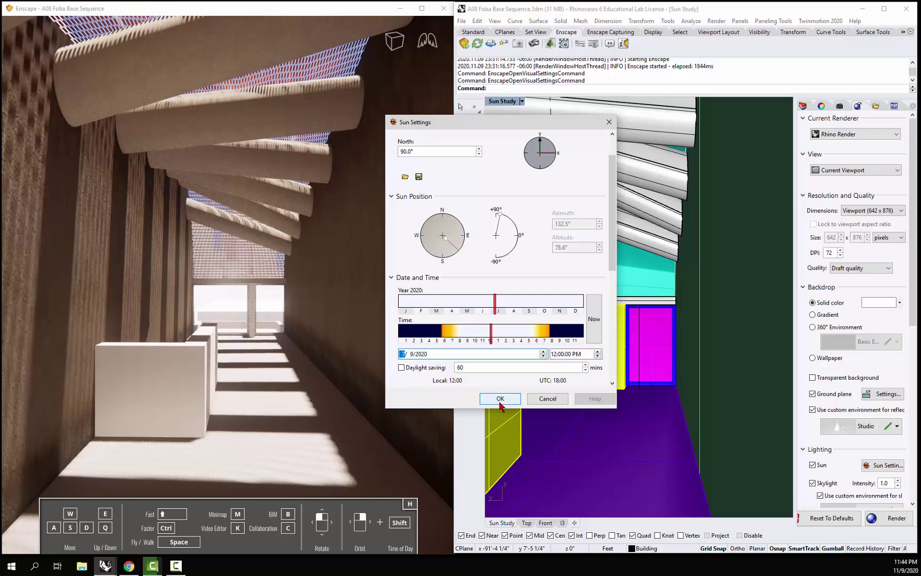
left_click(500, 401)
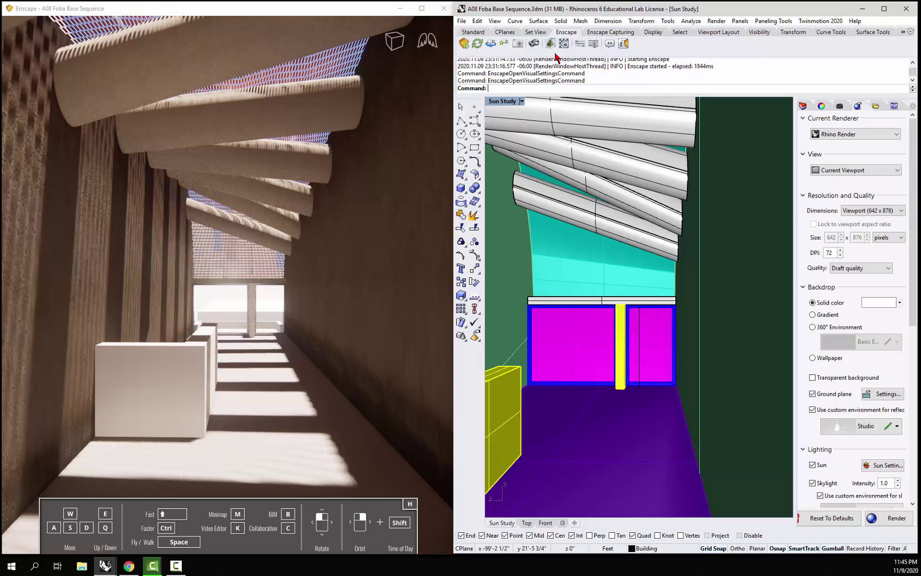
- Open Enscape's Video Editor from the Capturing tools, reopening it with K after closing it
left_click(605, 34)
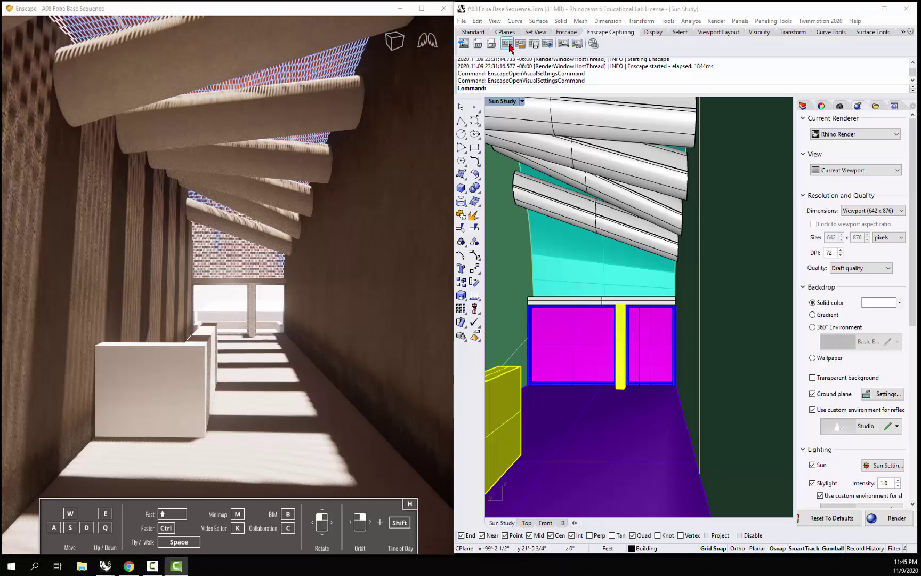
left_click(508, 45)
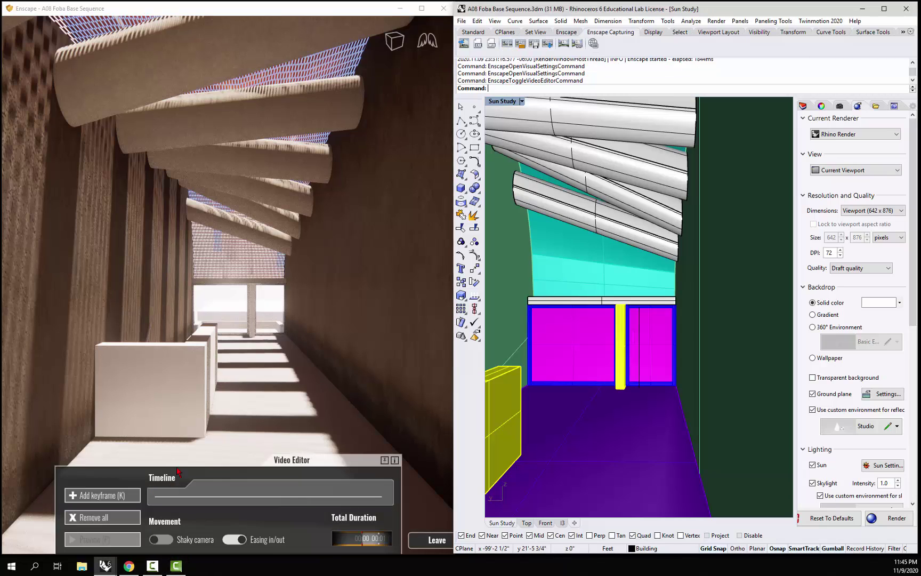
left_click(427, 540)
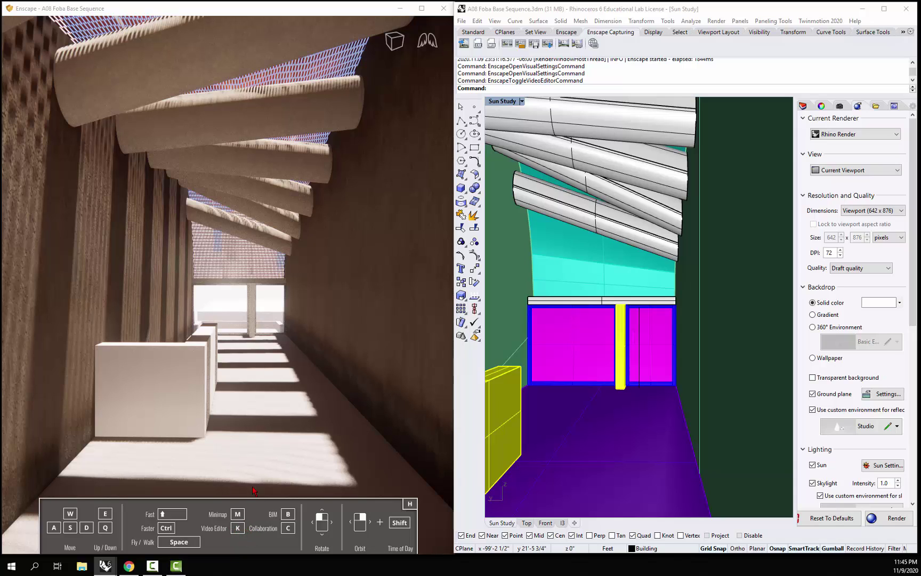
key("k")
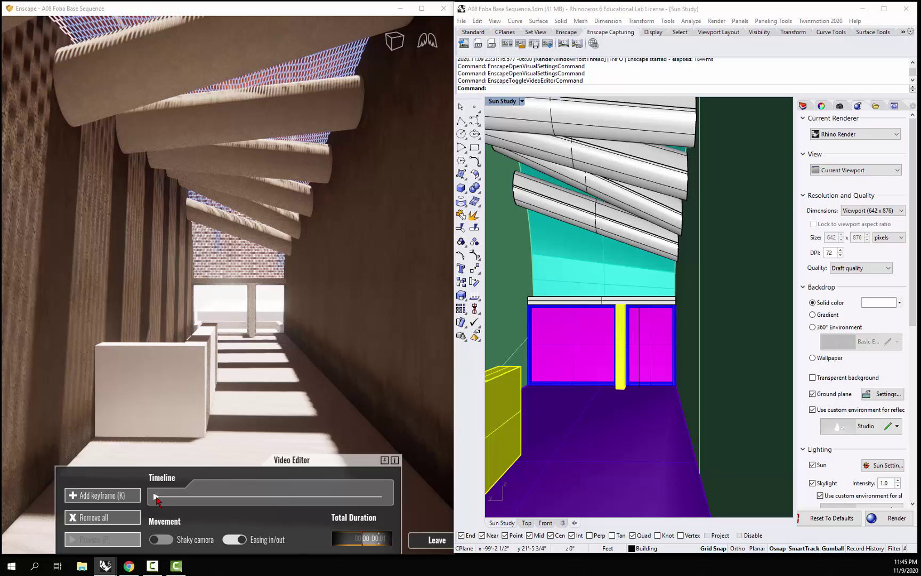
- Add a second camera keyframe at the current corridor view with K
key("k")
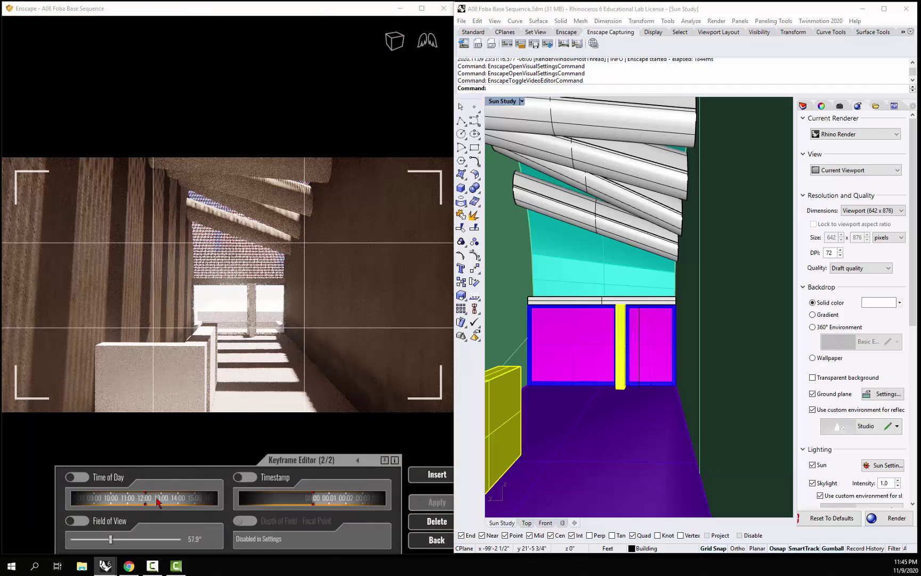
- Drag keyframe 1's Time of Day to early morning and apply it
left_click(358, 460)
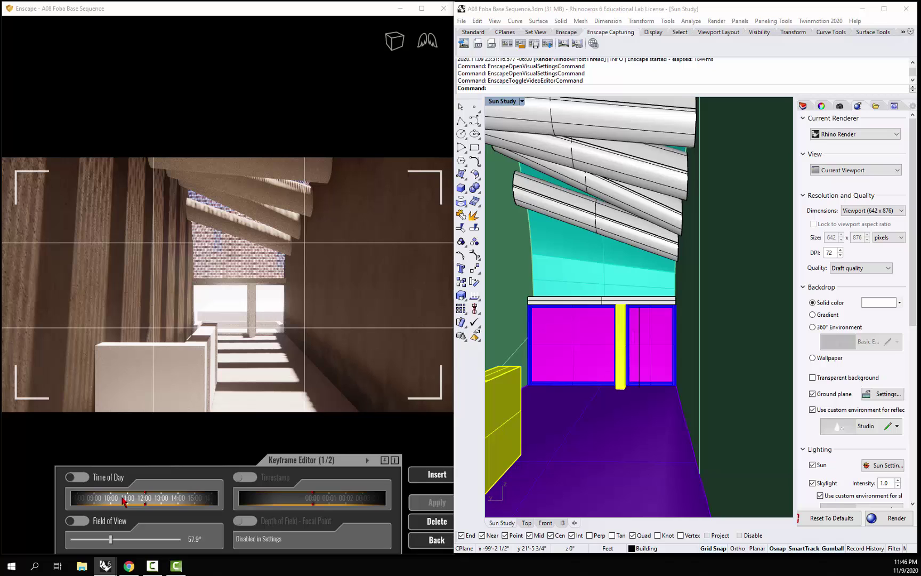
left_click_drag(124, 501, 238, 501)
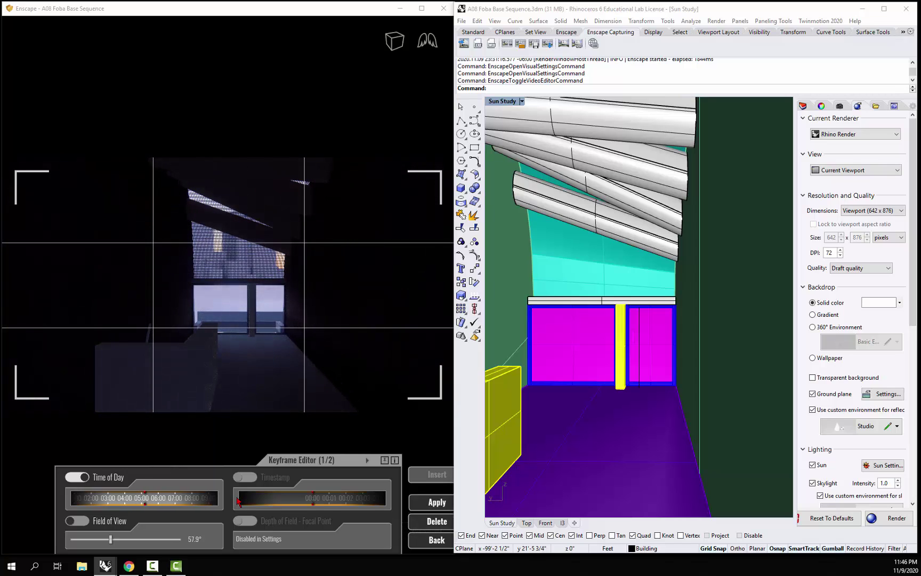
left_click(437, 510)
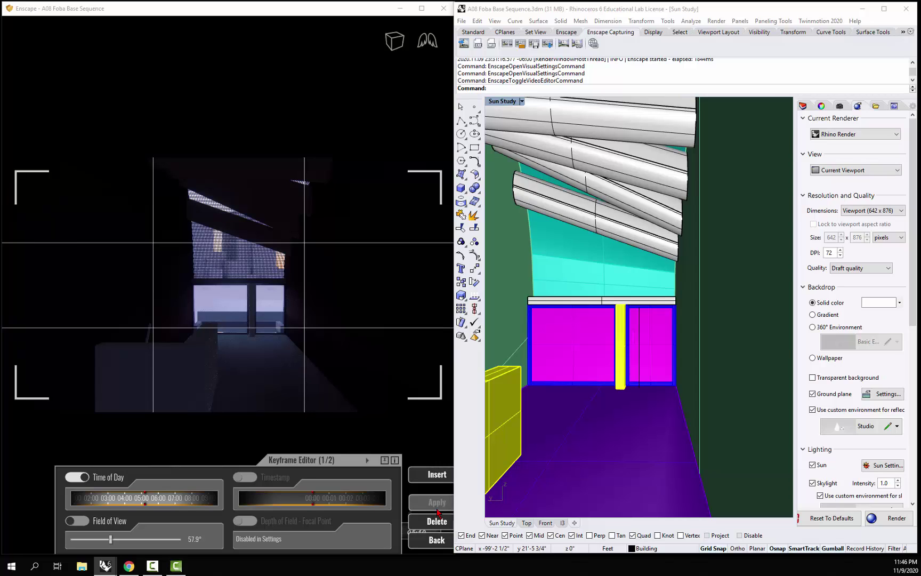
- Give keyframe 2 a later timestamp and an evening Time of Day near 20:00, then apply
left_click(367, 460)
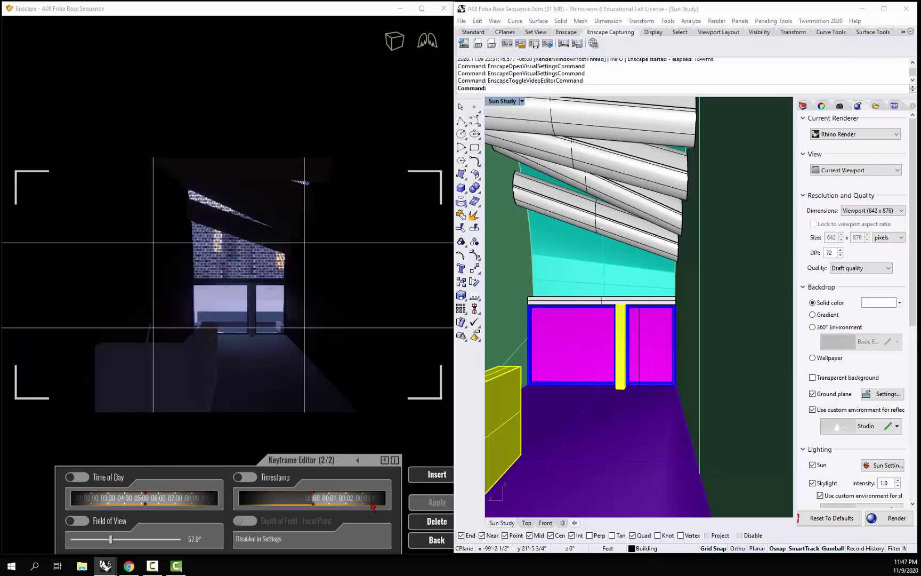
left_click_drag(371, 507, 302, 505)
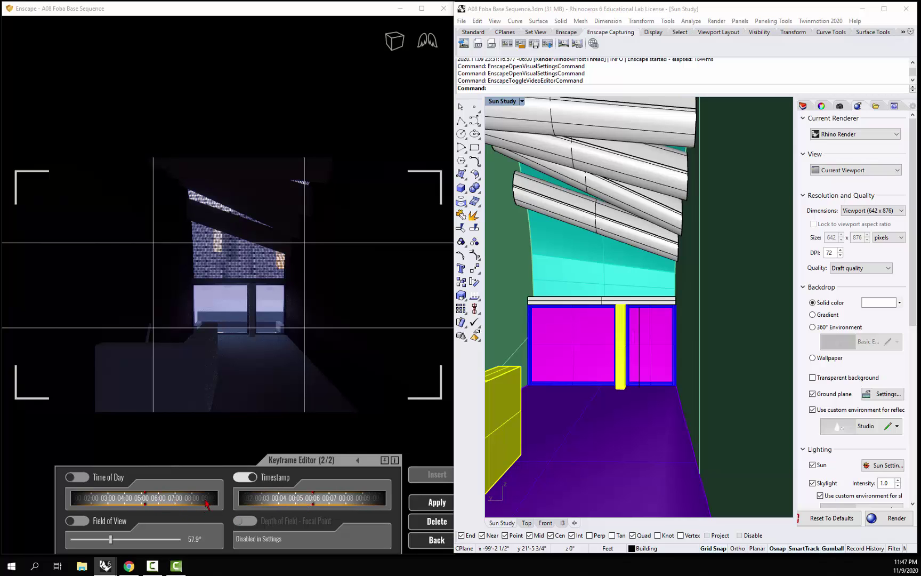
left_click_drag(210, 502, 11, 498)
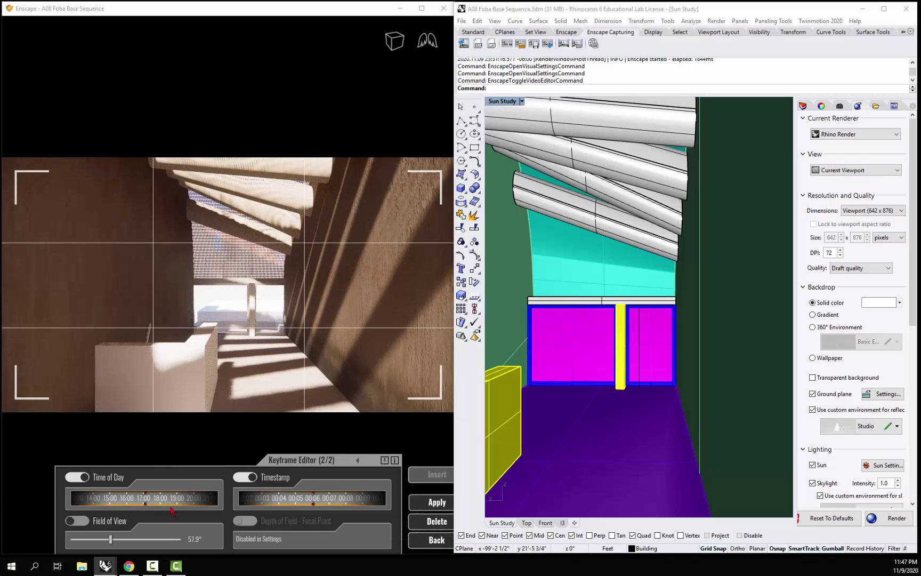
left_click_drag(178, 504, 129, 495)
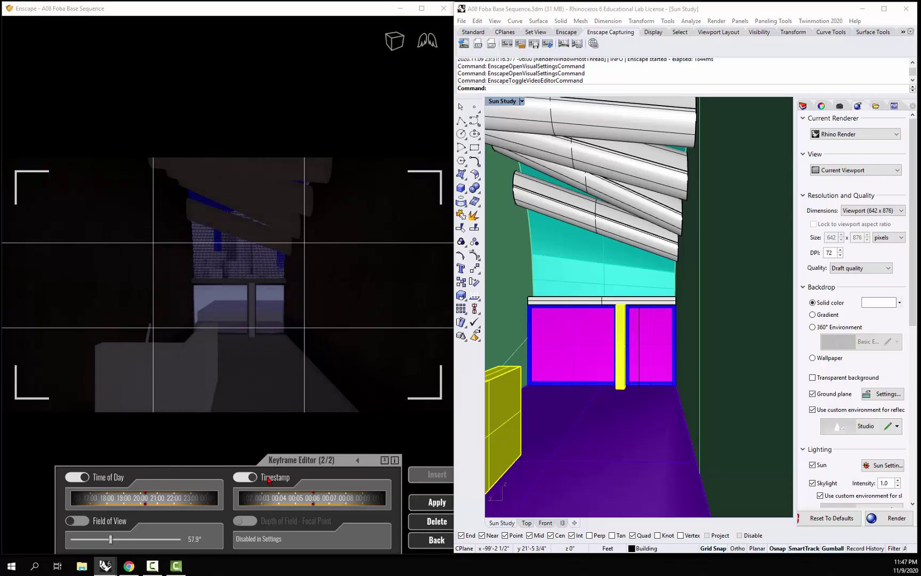
left_click(442, 509)
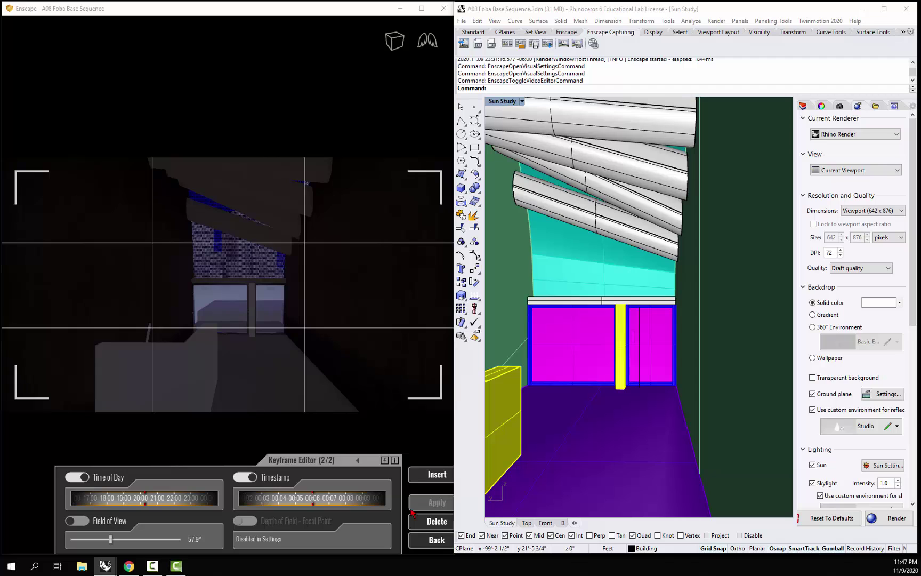
- Return to the Video Editor and preview the two-keyframe camera path
left_click(437, 540)
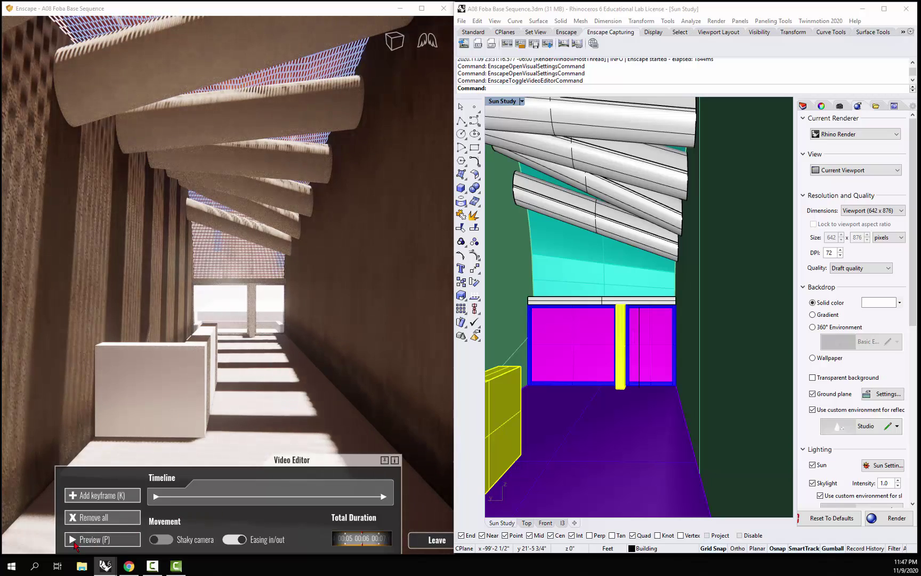
left_click(74, 541)
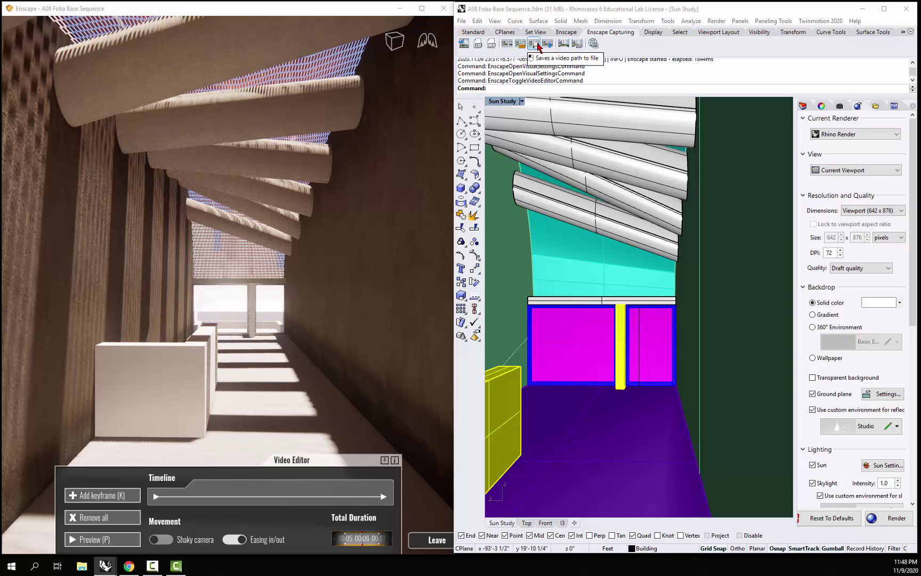
- Save the video path over the existing Sun Study.xml, confirming the replacement
left_click(533, 44)
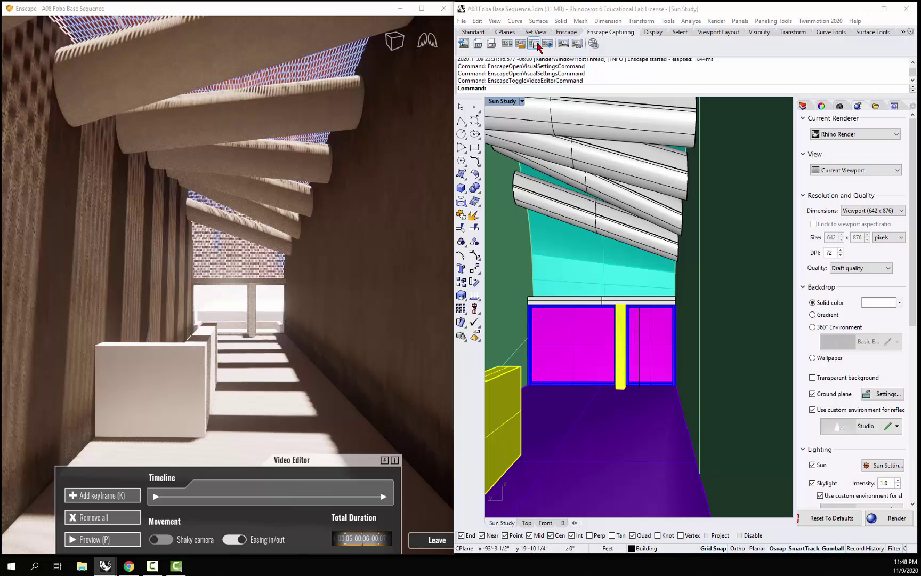
left_click(536, 44)
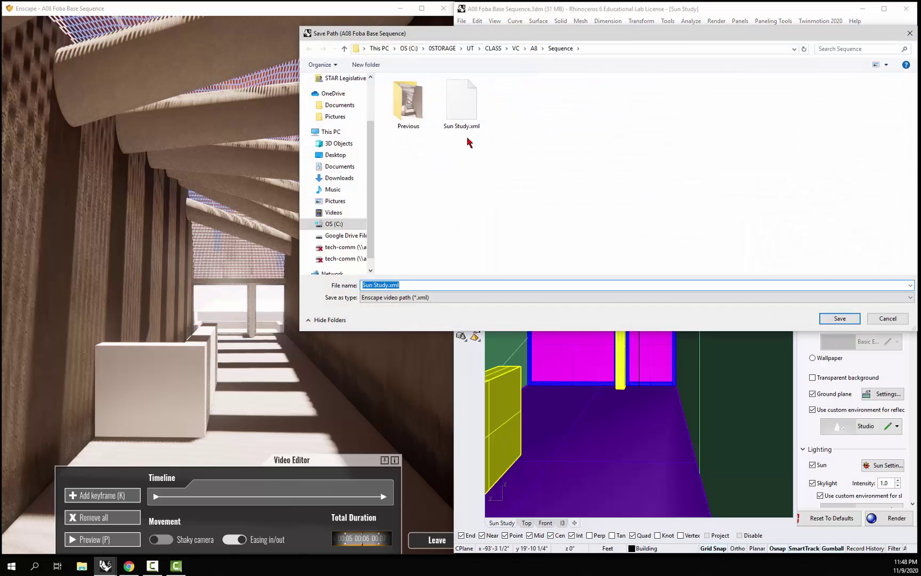
left_click(467, 116)
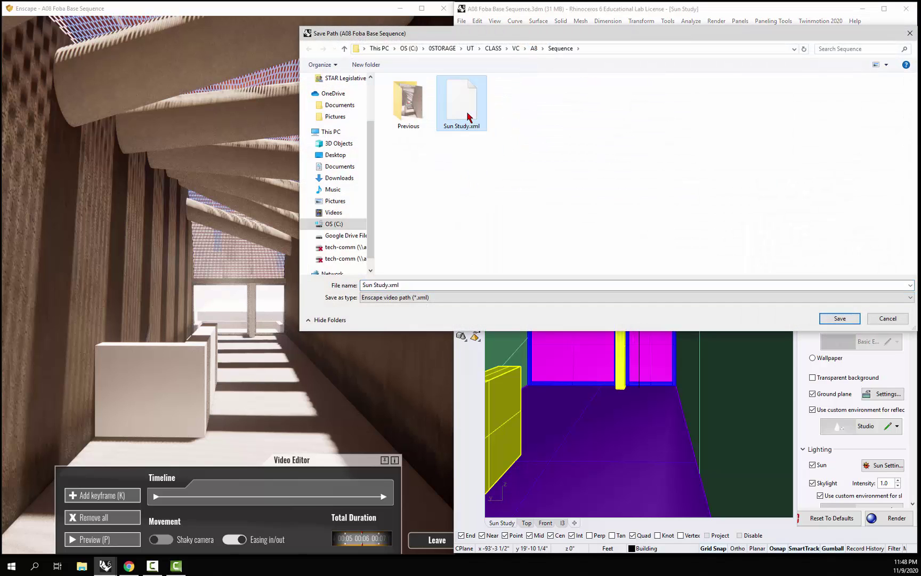
left_click(838, 319)
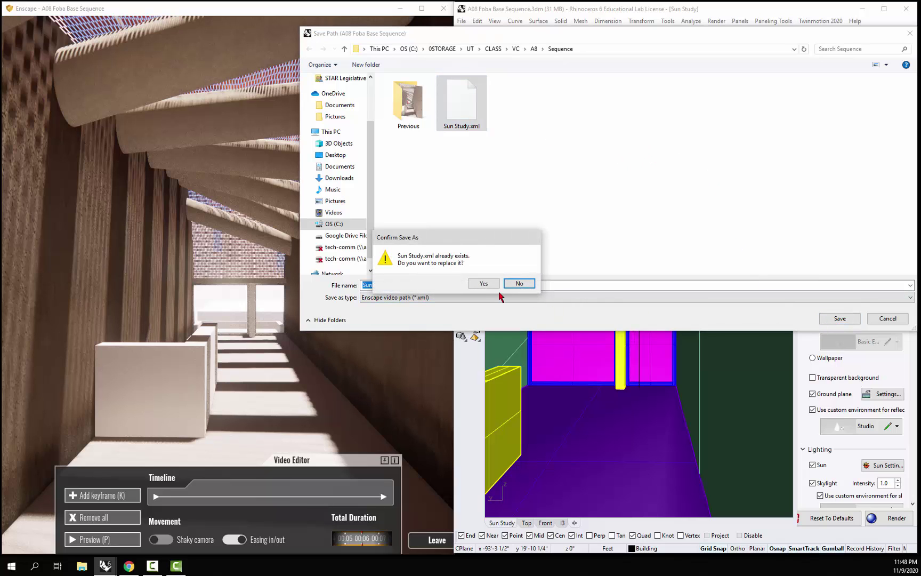
left_click(489, 285)
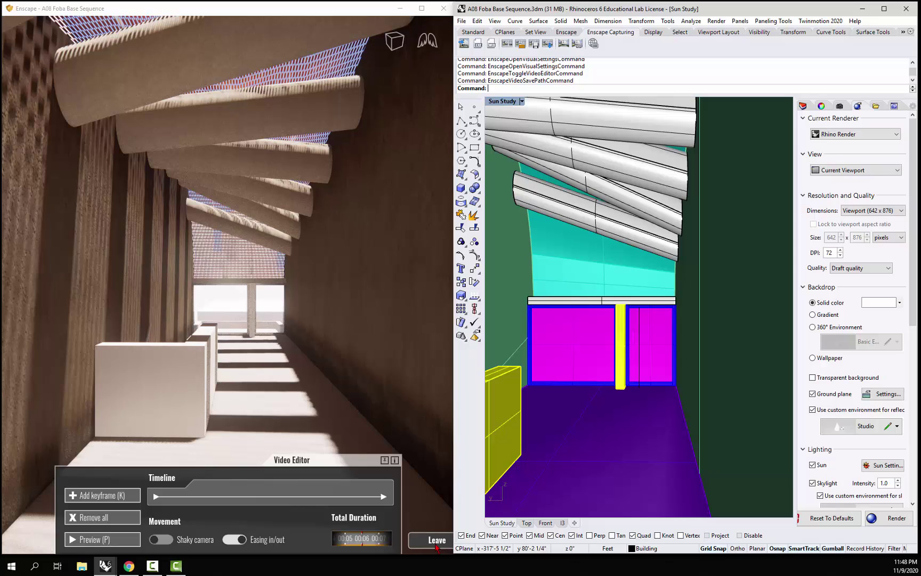
- Leave the Video Editor and bring up the Create Video save window
left_click(437, 540)
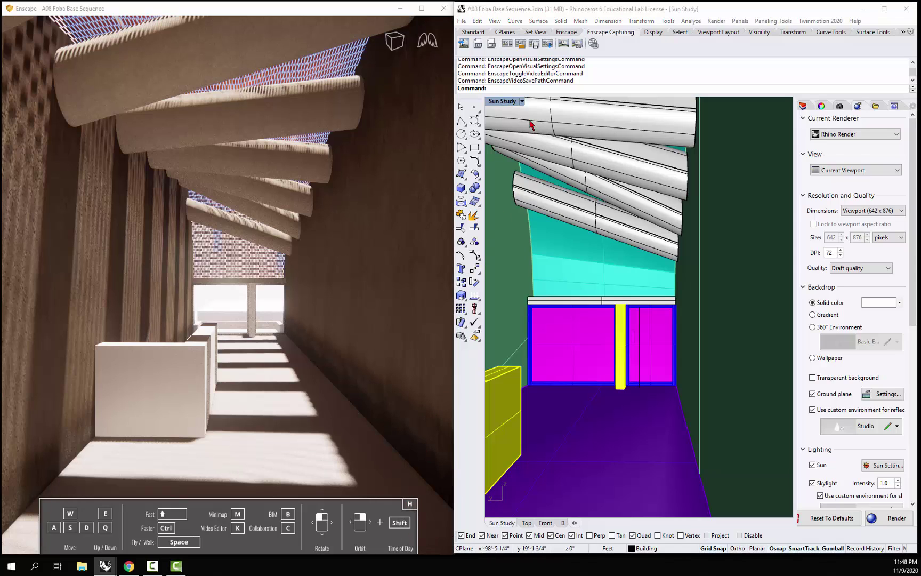
left_click(547, 44)
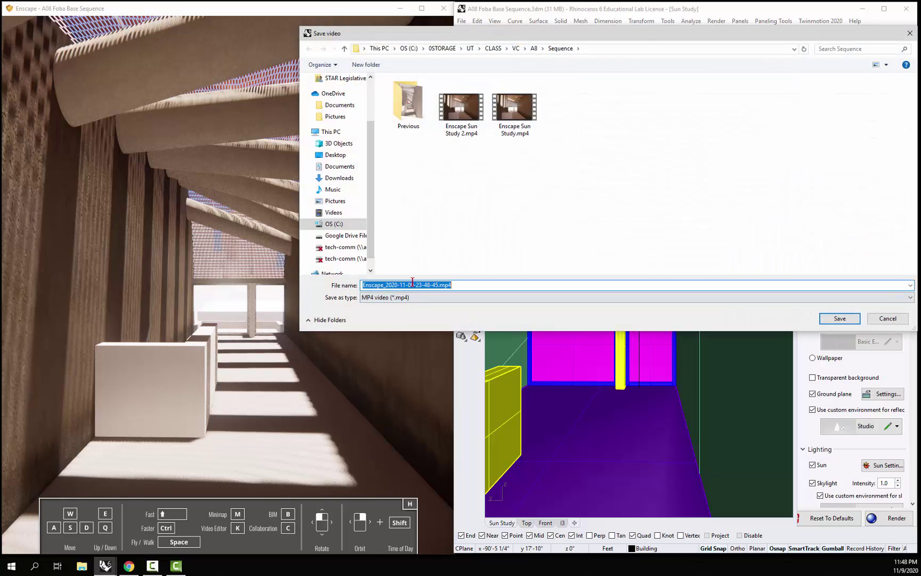
left_click_drag(644, 37, 616, 82)
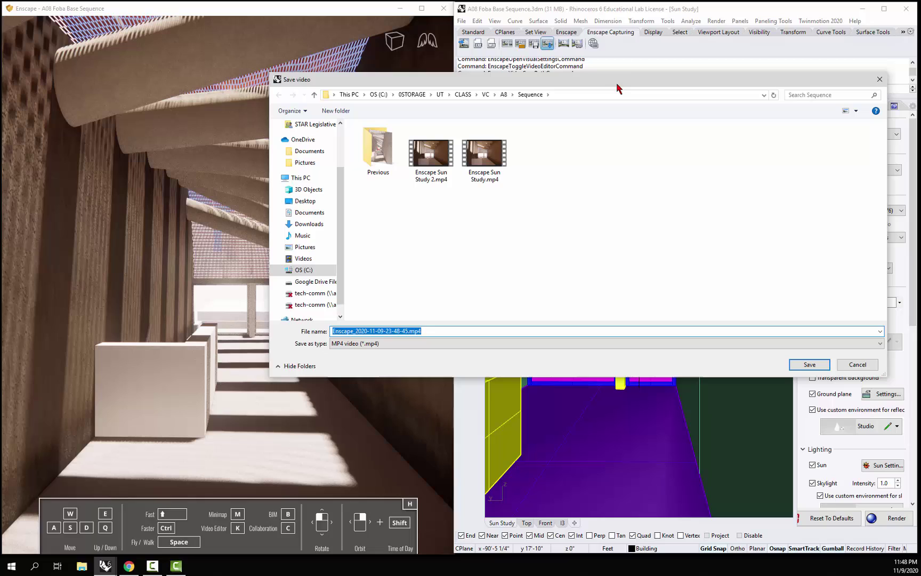
- Replace the date-time part of the MP4 file name with 'Sun study 3'
left_click(403, 331)
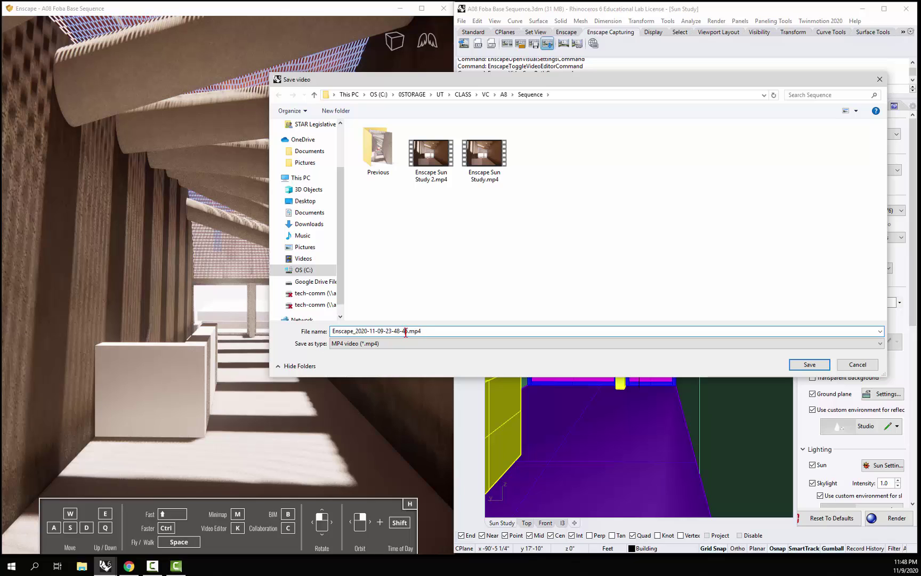
left_click_drag(408, 331, 323, 337)
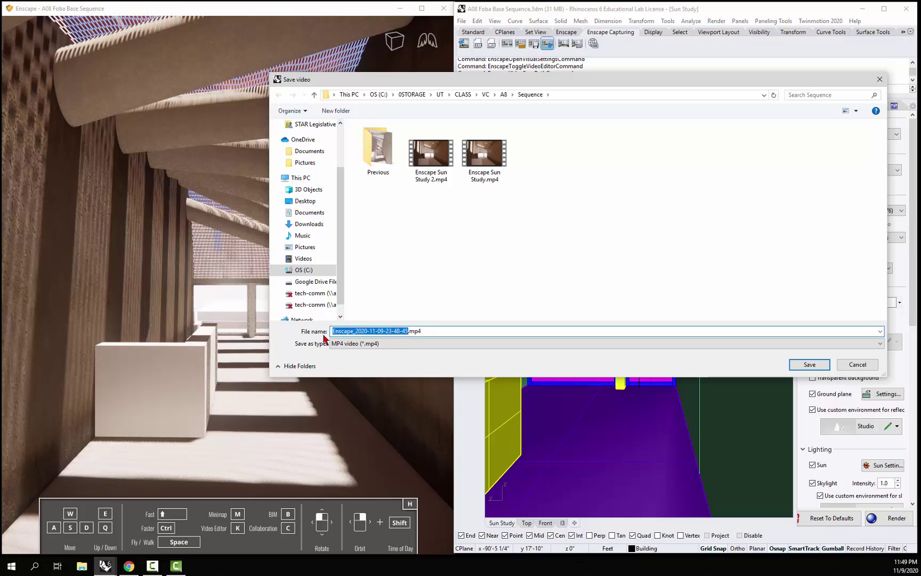
type("s")
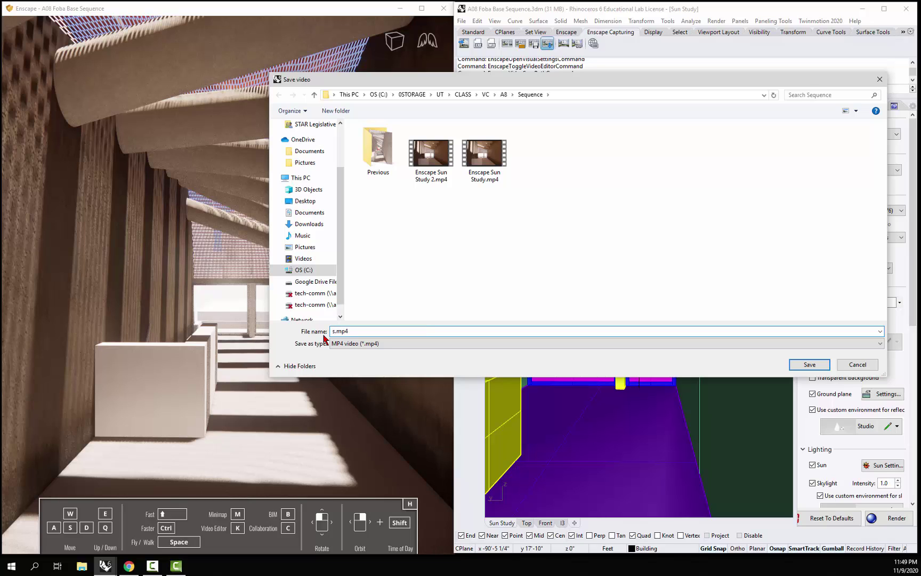
key("BackSpace")
type("A08")
key("BackSpace")
key("BackSpace")
key("BackSpace")
type("Sun study 3")
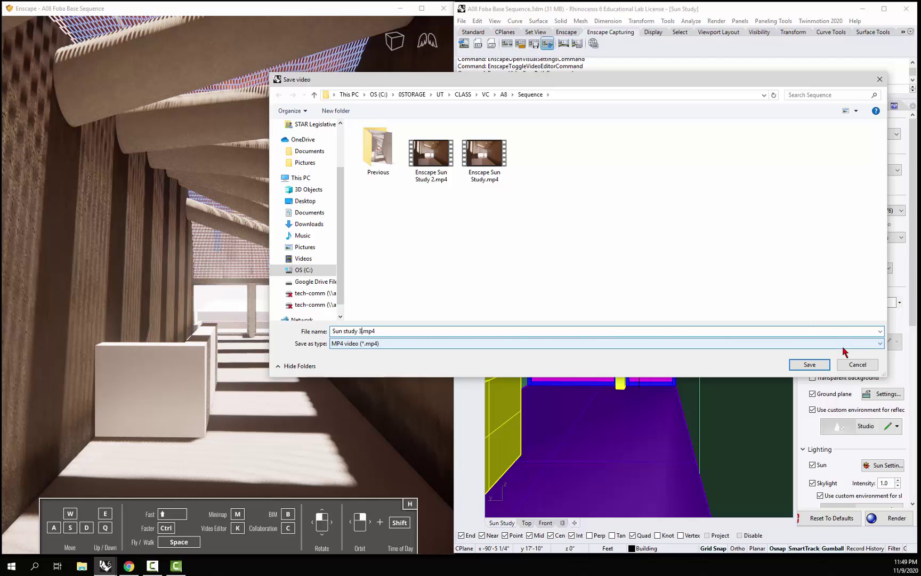
- Save the export to render Sun study 3.mp4 into the Sequence folder
left_click(810, 364)
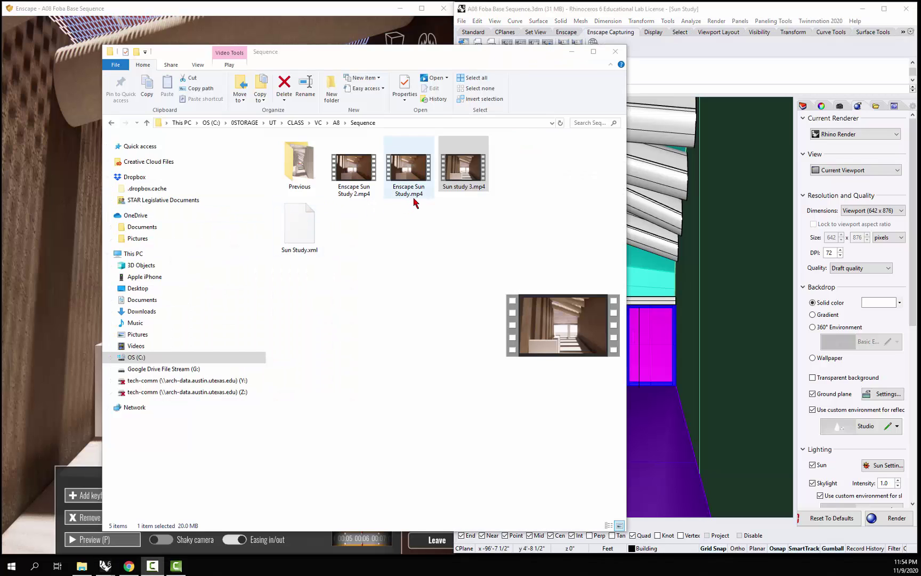
- Open Sun study 3.mp4 in Movies & TV, rewind to 0:00:00 and play it
left_click(451, 180)
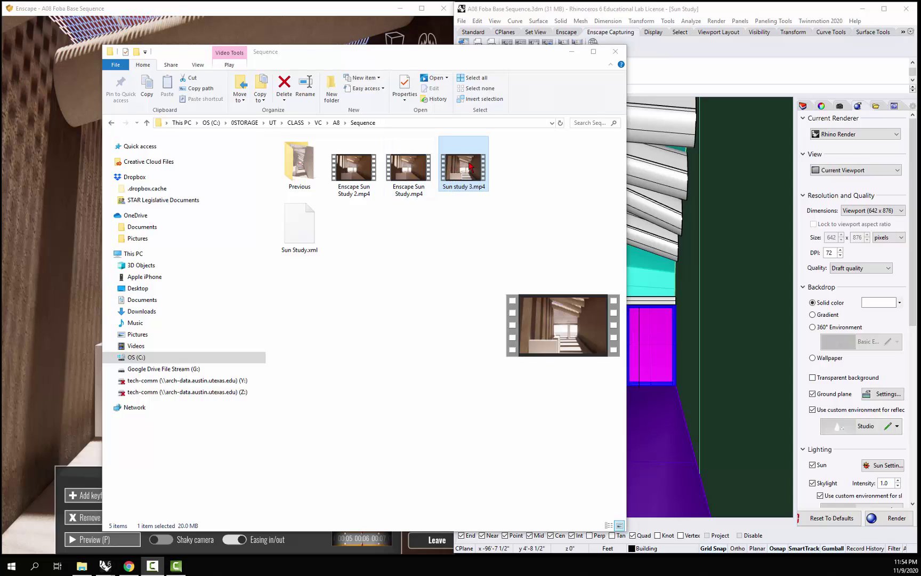
double_click(467, 174)
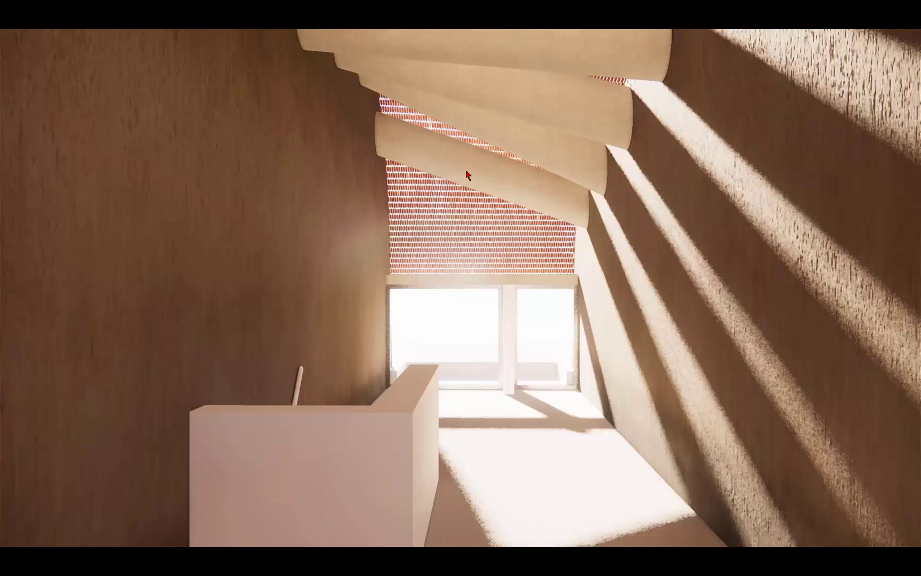
left_click(467, 173)
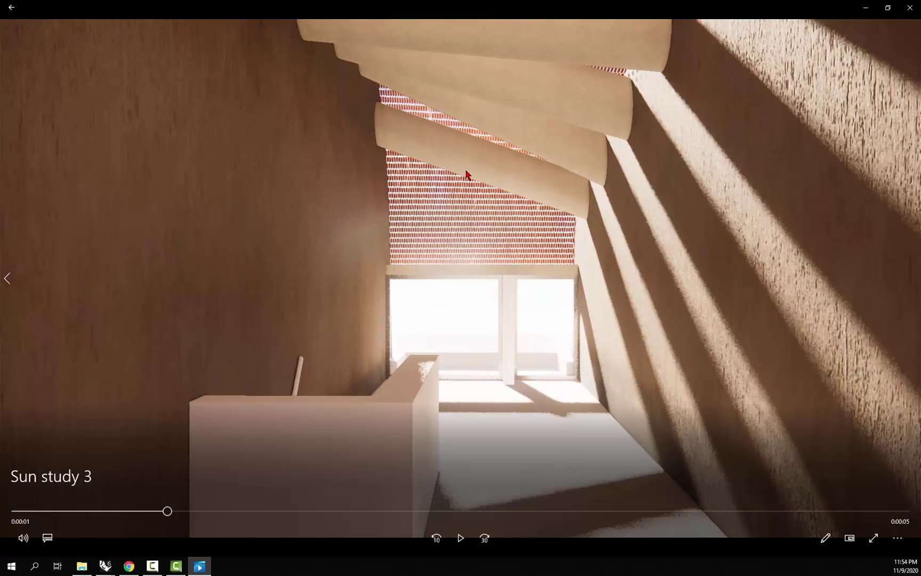
left_click_drag(168, 512, 15, 516)
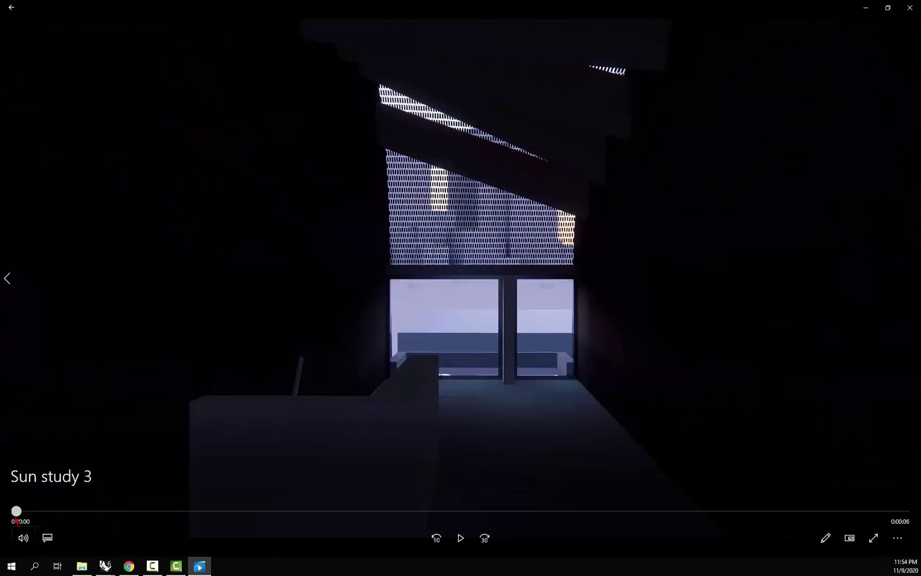
left_click(462, 538)
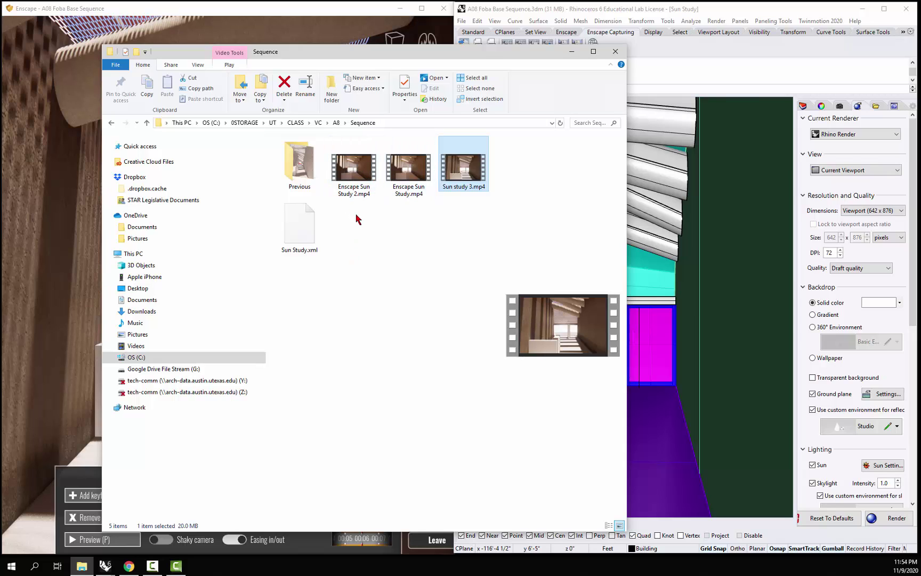
- Deselect Sun study 3.mp4 and close the Sequence folder window
left_click(371, 235)
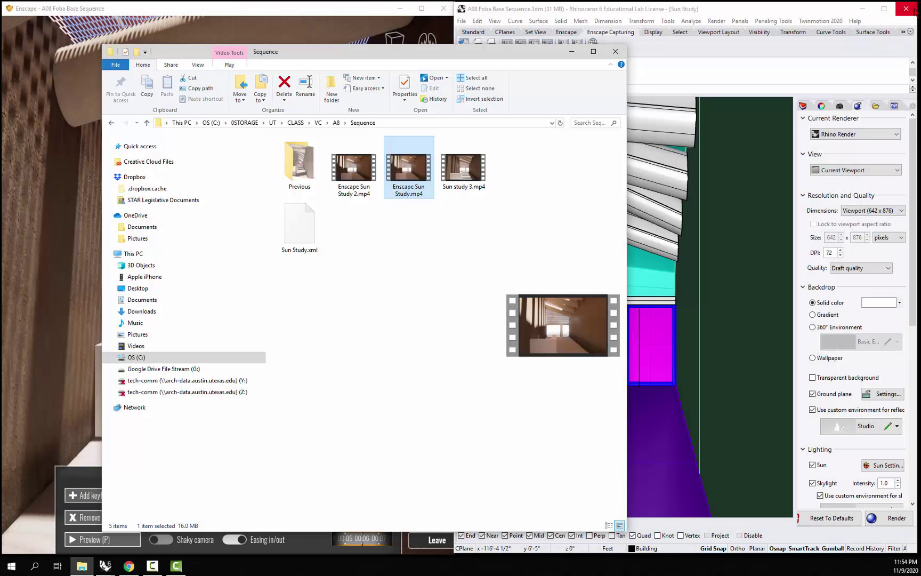
left_click(616, 51)
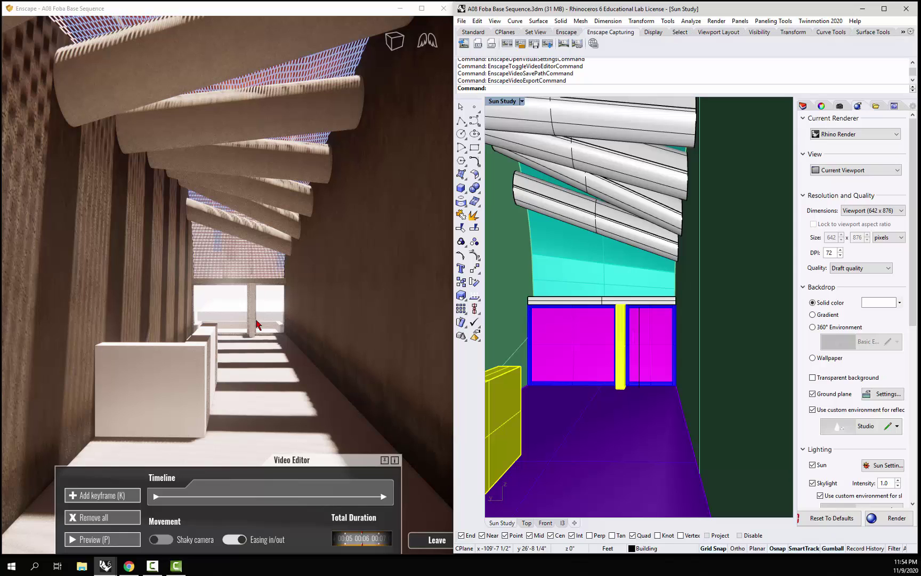
- Leave the Video Editor and show Visual Settings' Atmosphere page with cloud density, variety and cirrus at 0%
left_click(436, 540)
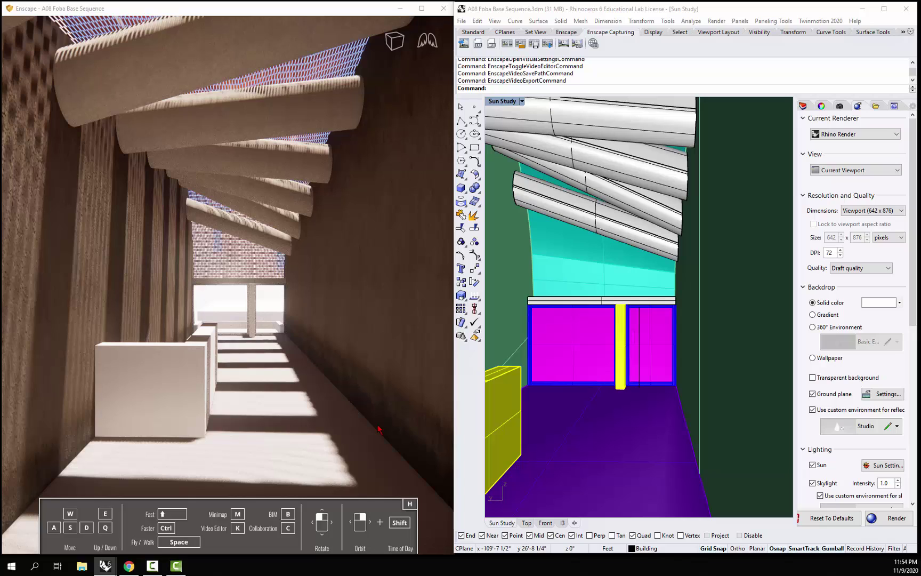
left_click(572, 35)
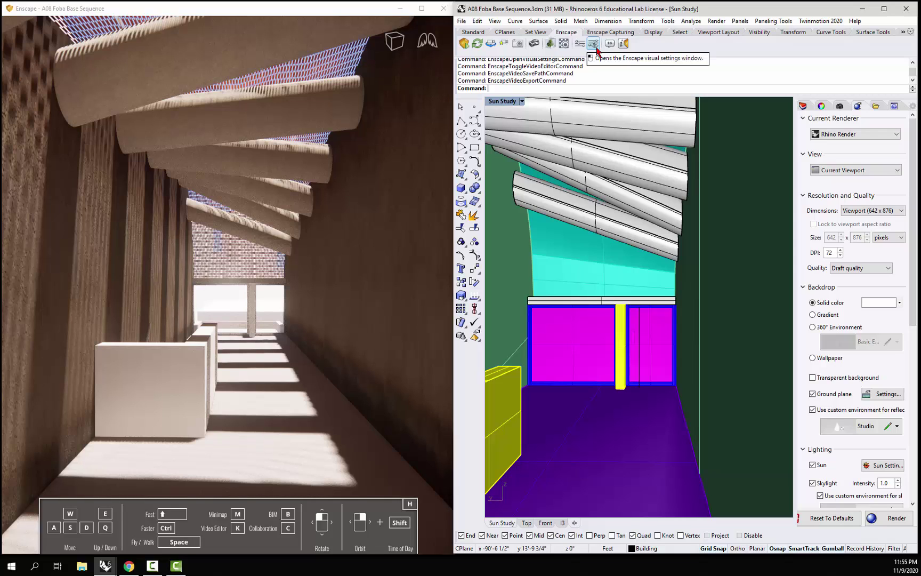
left_click(595, 46)
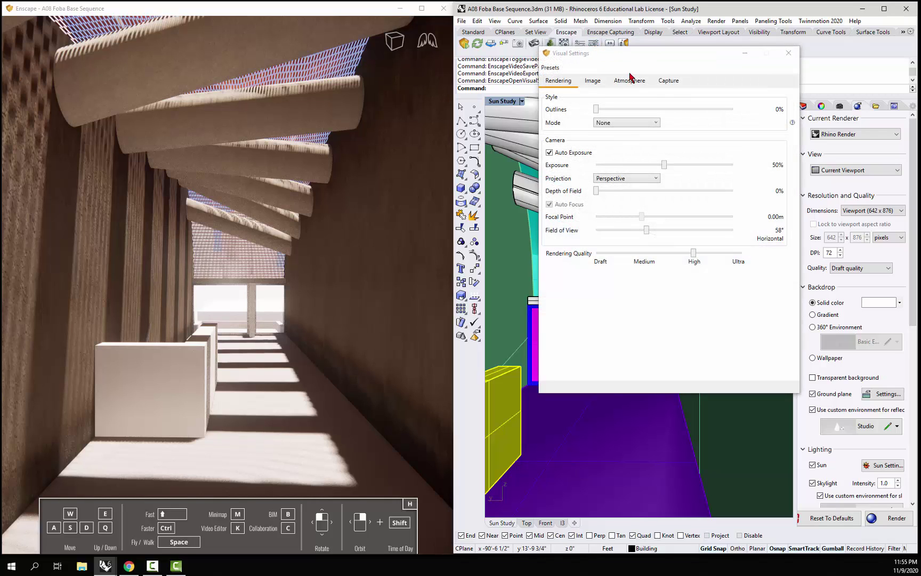
left_click(633, 86)
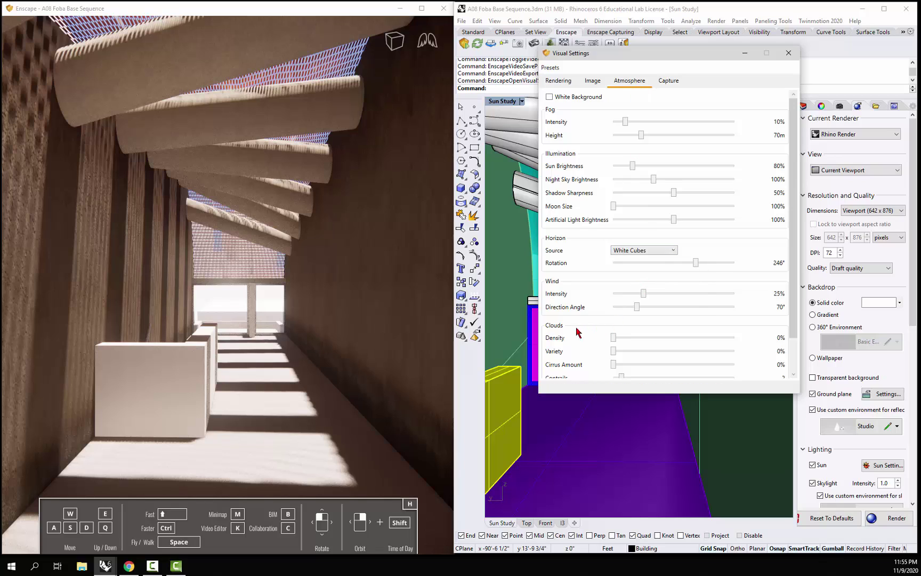